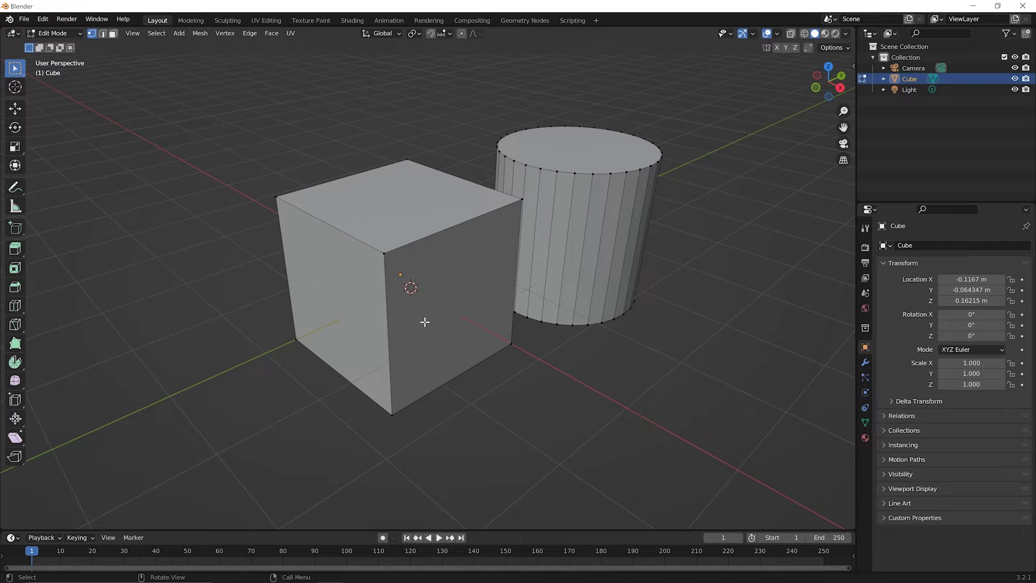
Start a new General file, discarding the changes to the current scene.
left_click(25, 19)
mouse_move(37, 33)
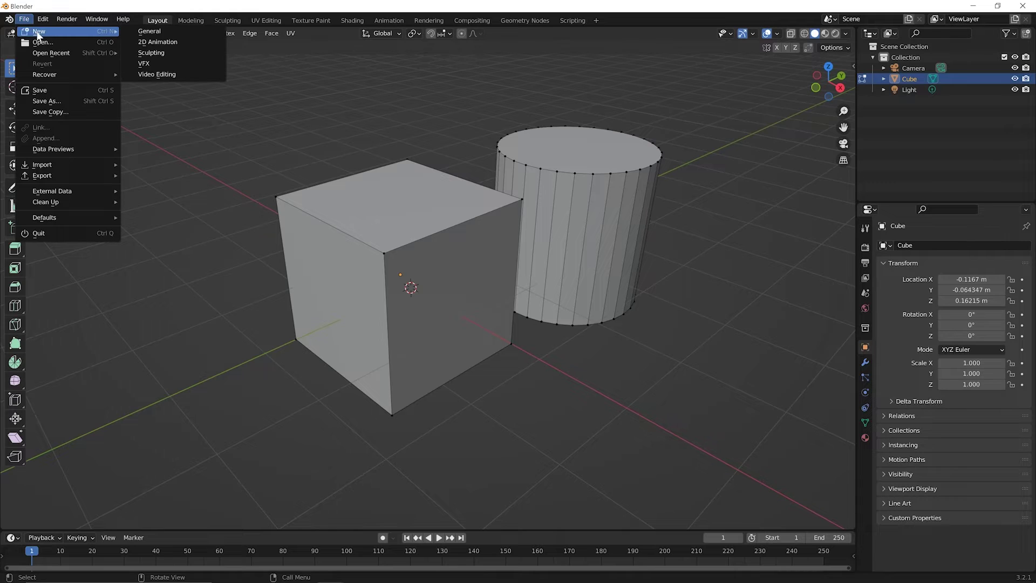
left_click(144, 31)
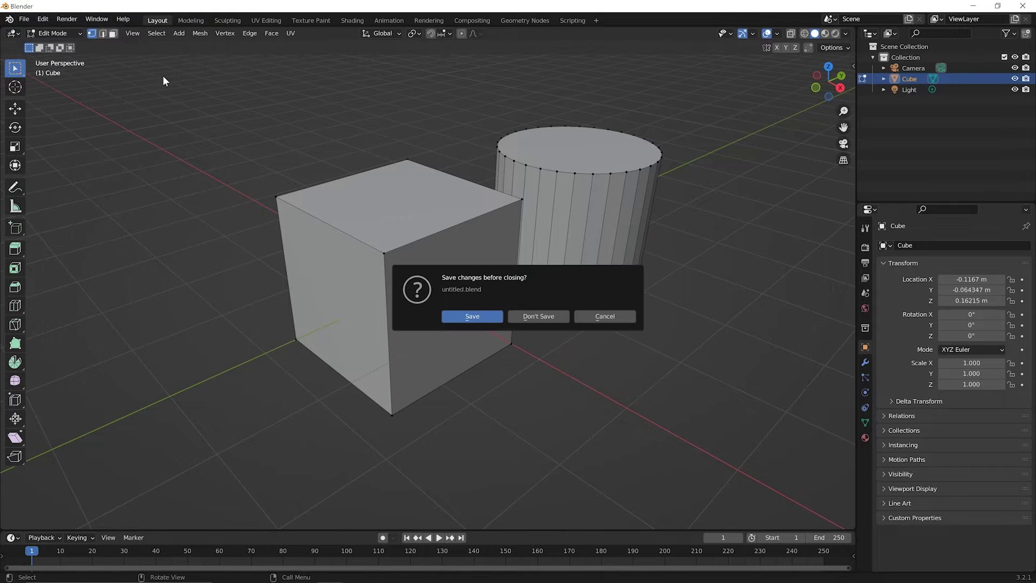
left_click(547, 322)
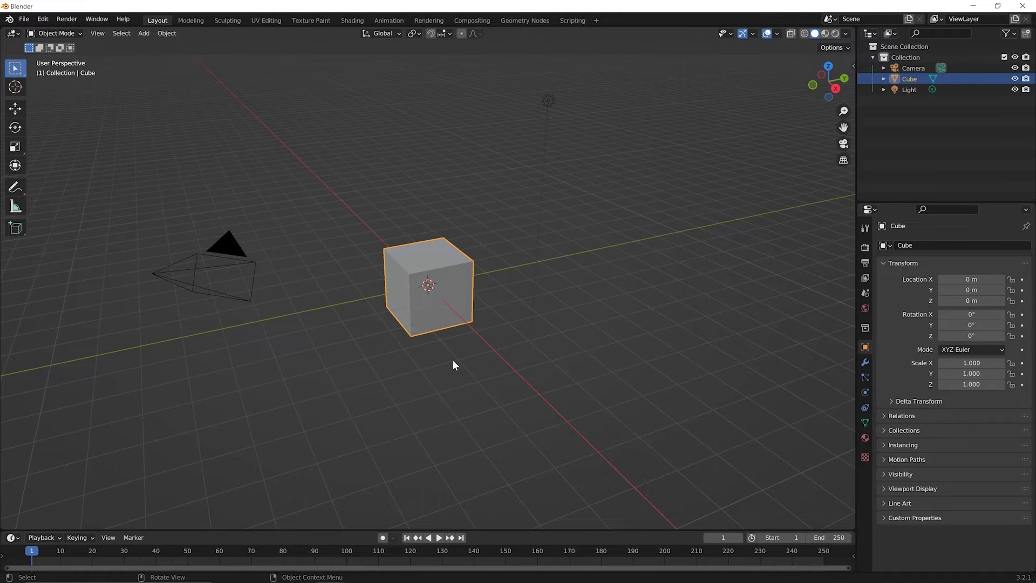
Enter Edit Mode on the default cube and widen the tool strip into a single column with tool names.
scroll(454, 361, "up", 3)
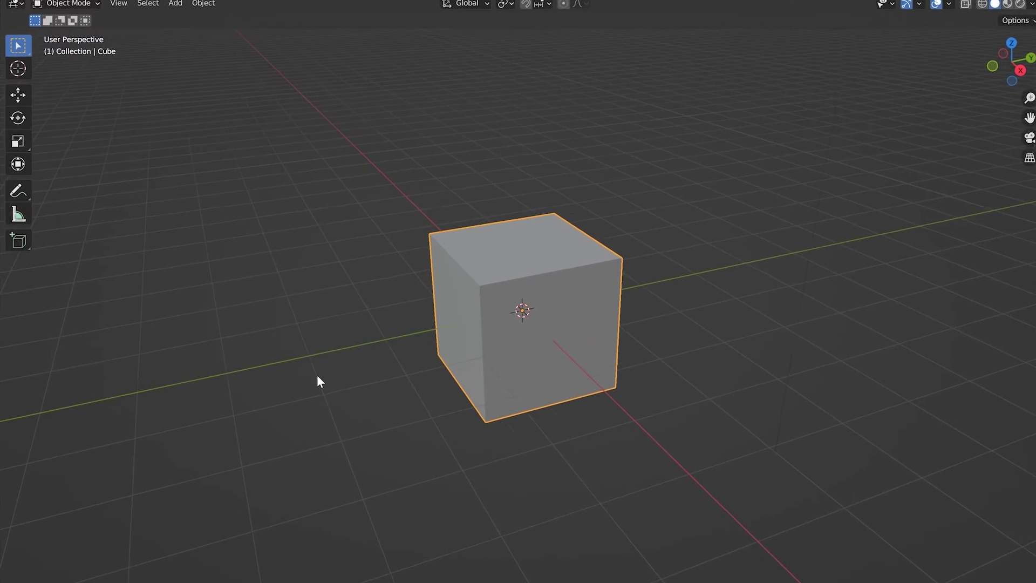
key("Tab")
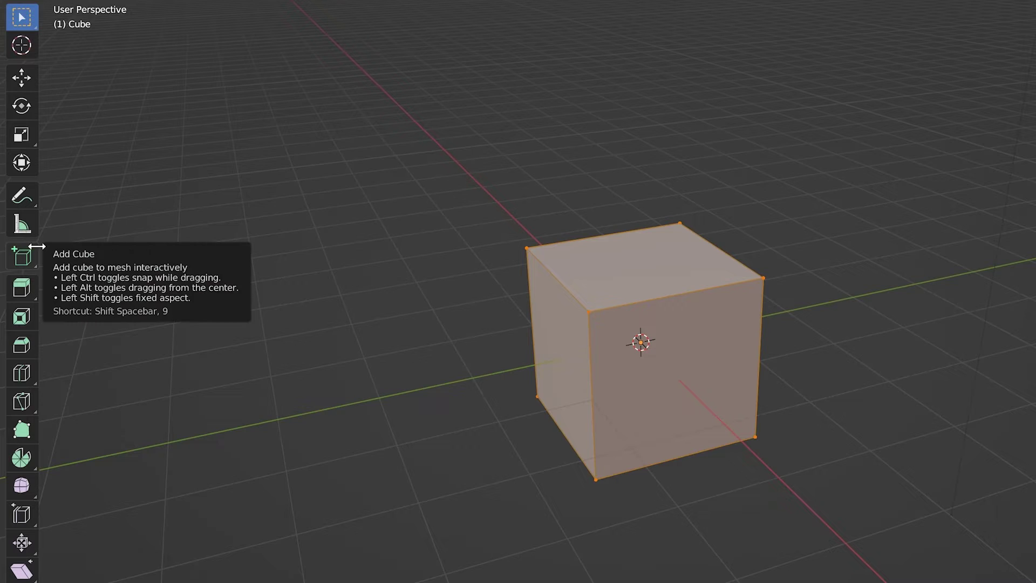
left_click_drag(36, 246, 127, 270)
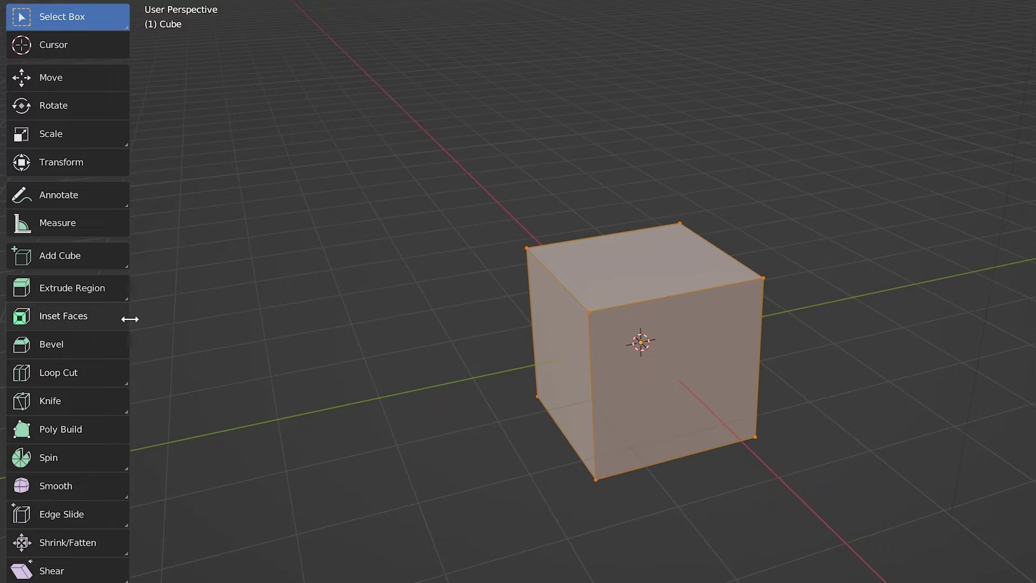
left_click_drag(130, 319, 77, 300)
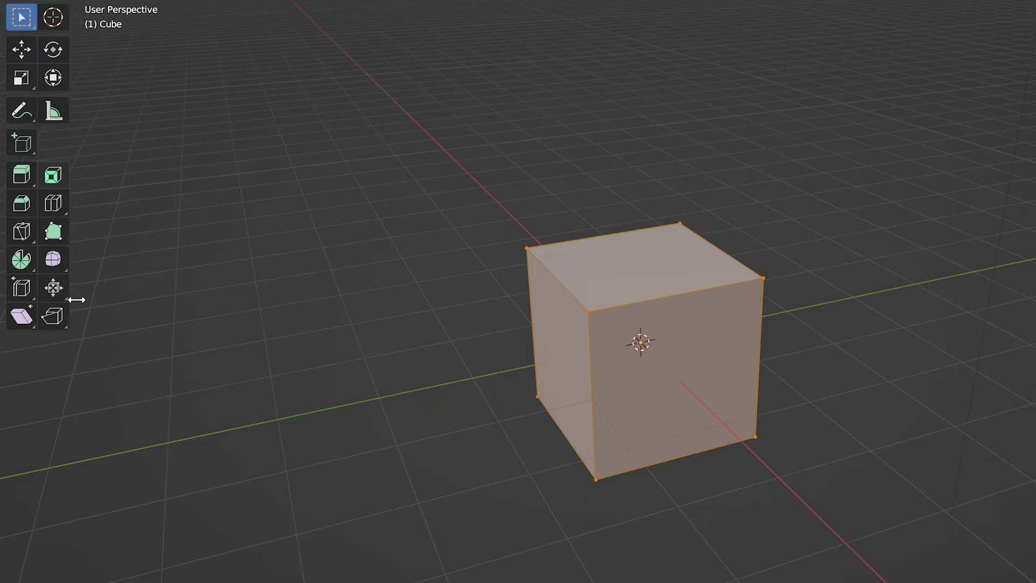
left_click_drag(76, 299, 131, 320)
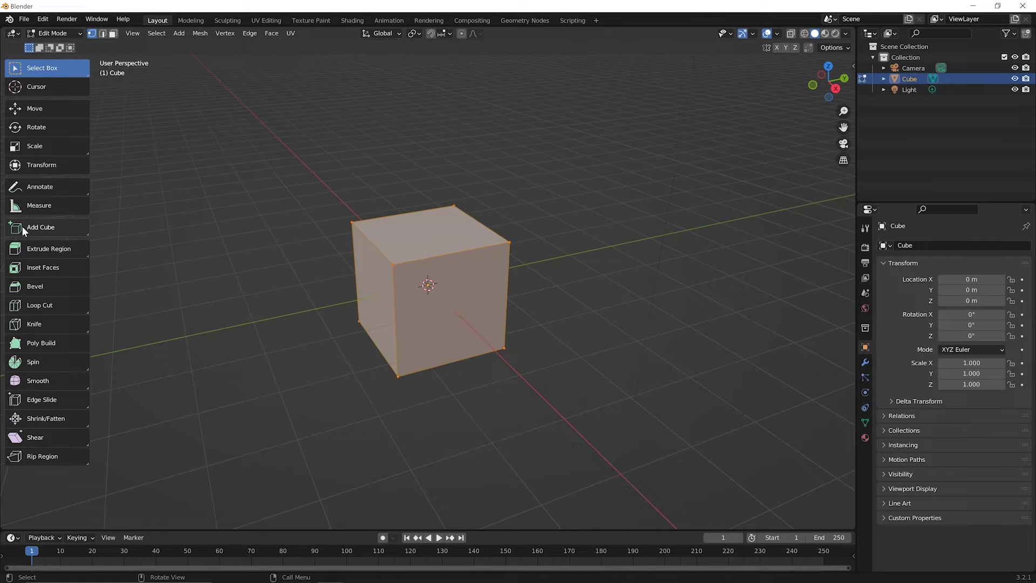
Add a box on the grid floor beside the default cube with the Add Cube tool, roughly matching the cube's height.
left_click(37, 229)
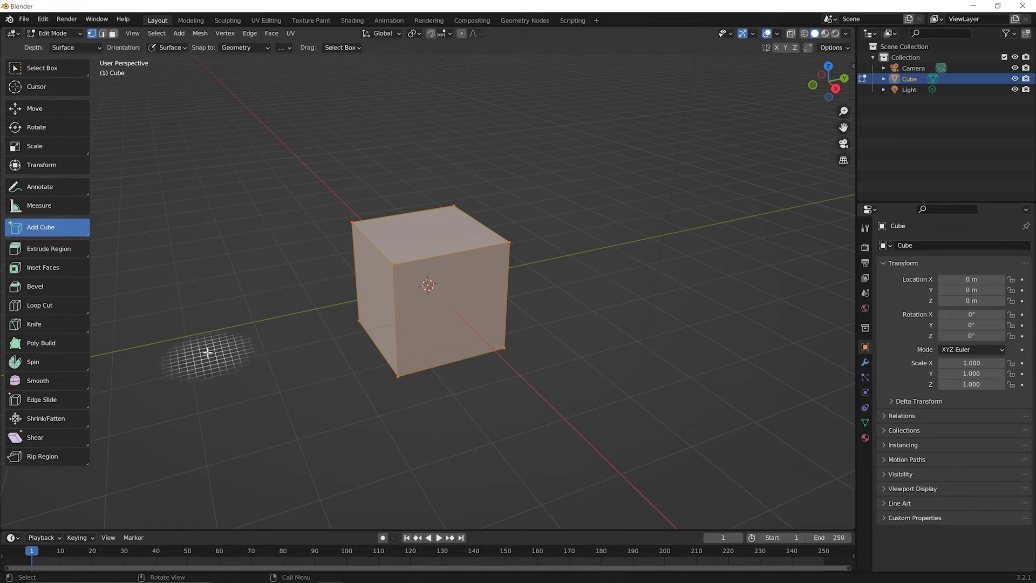
left_click_drag(205, 351, 320, 395)
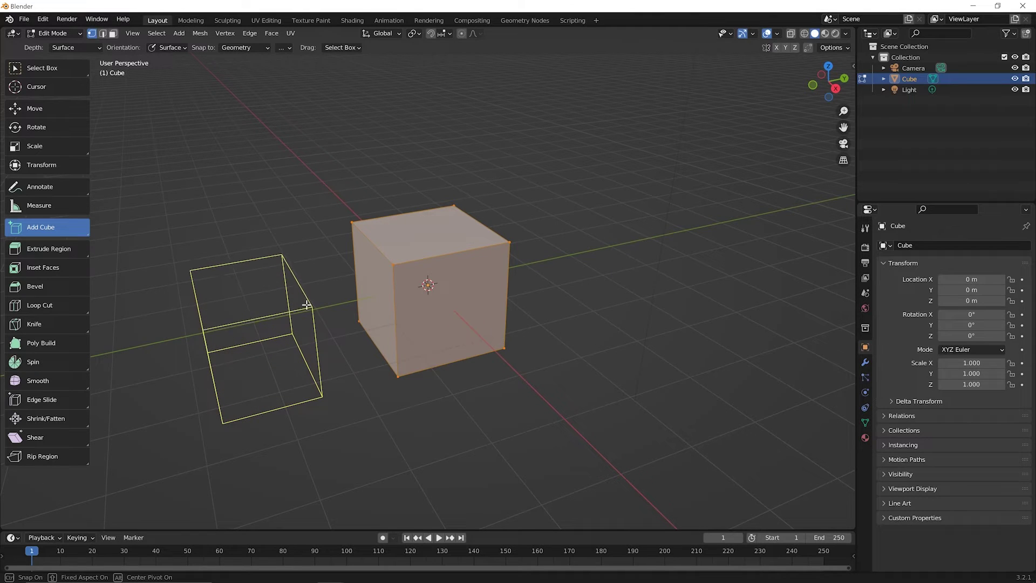
left_click(308, 299)
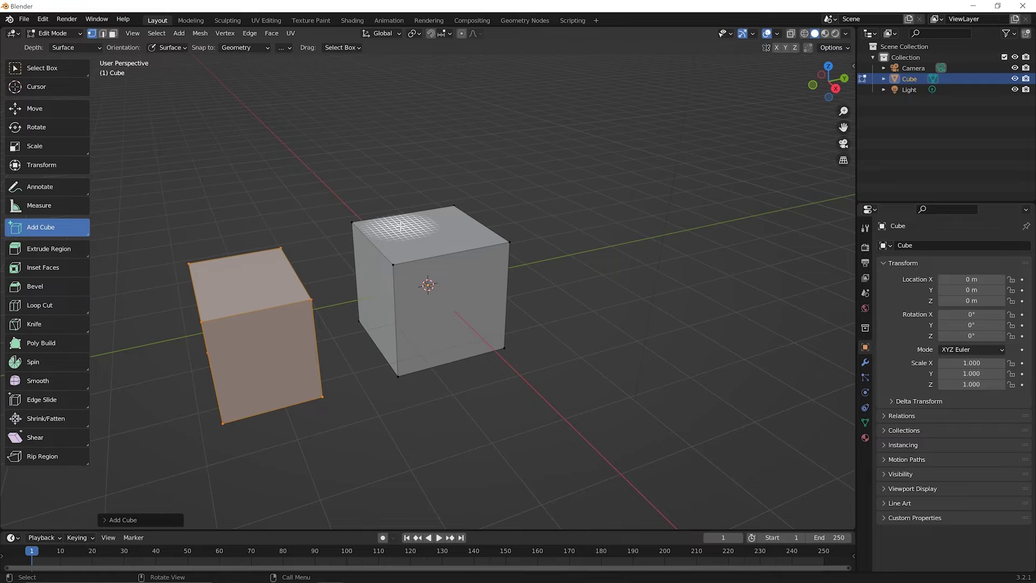
Add a smaller cube standing on the default cube's top face.
left_click_drag(401, 225, 477, 239)
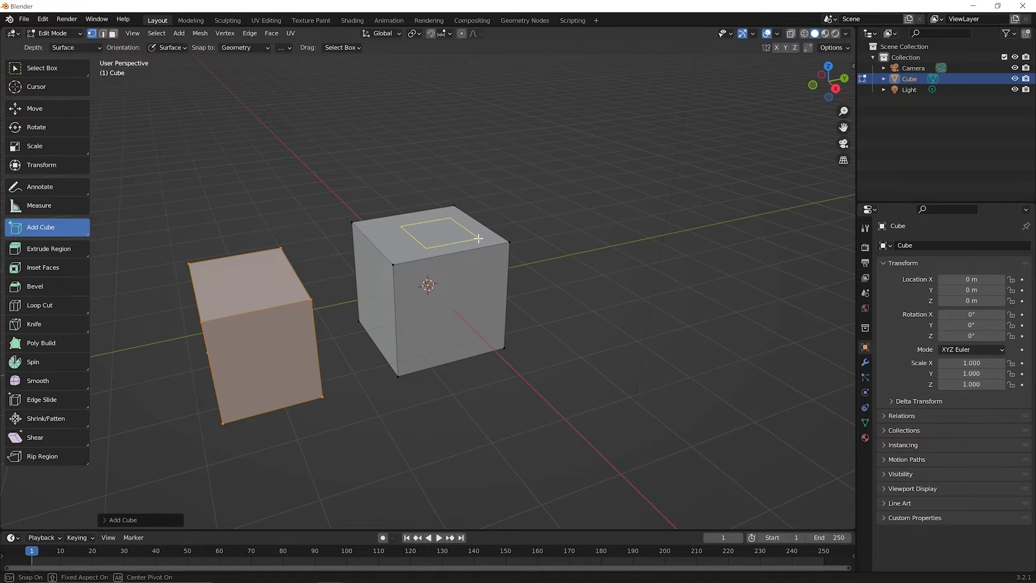
left_click_drag(477, 238, 478, 237)
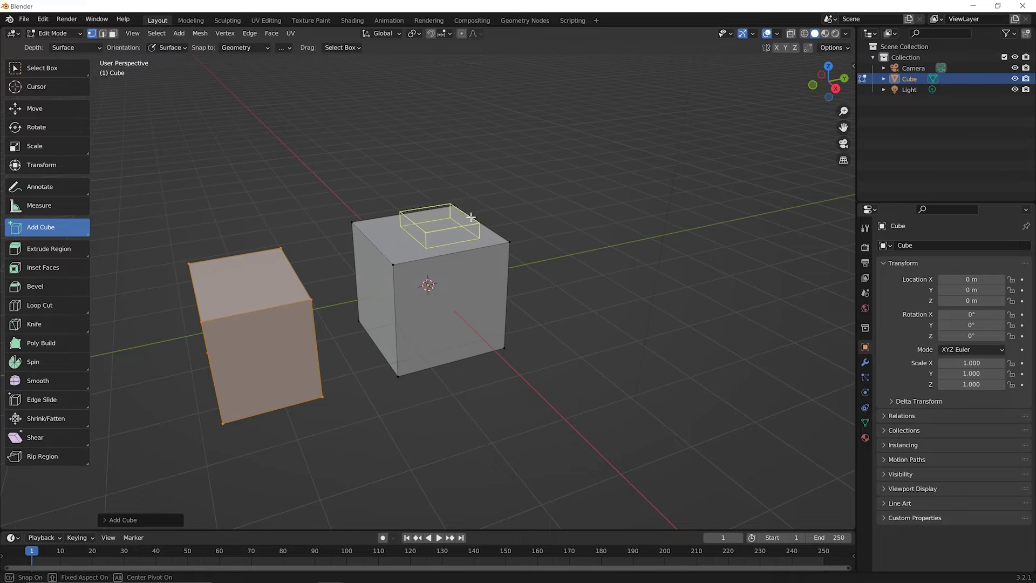
left_click(467, 175)
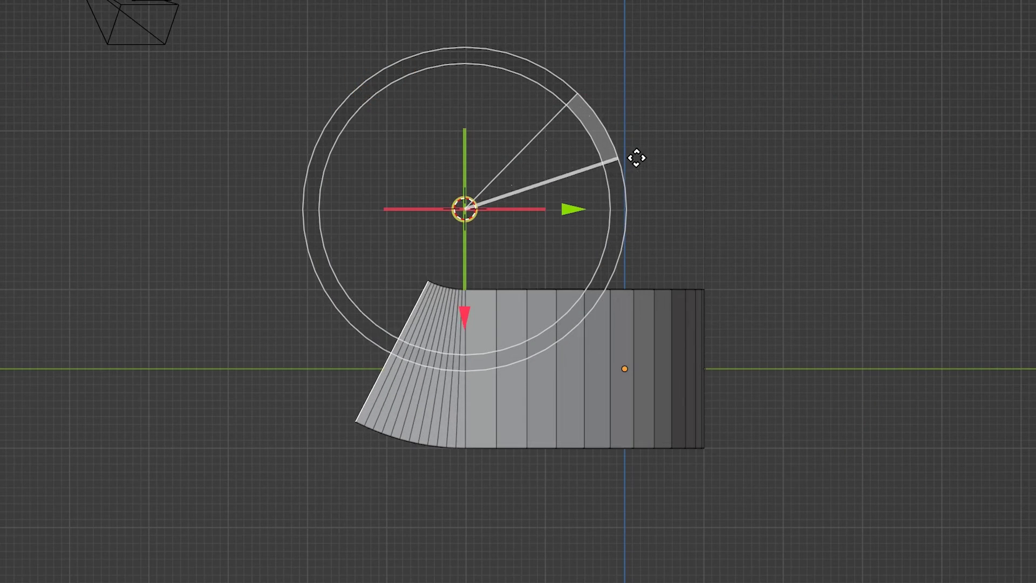
left_click_drag(637, 157, 633, 233)
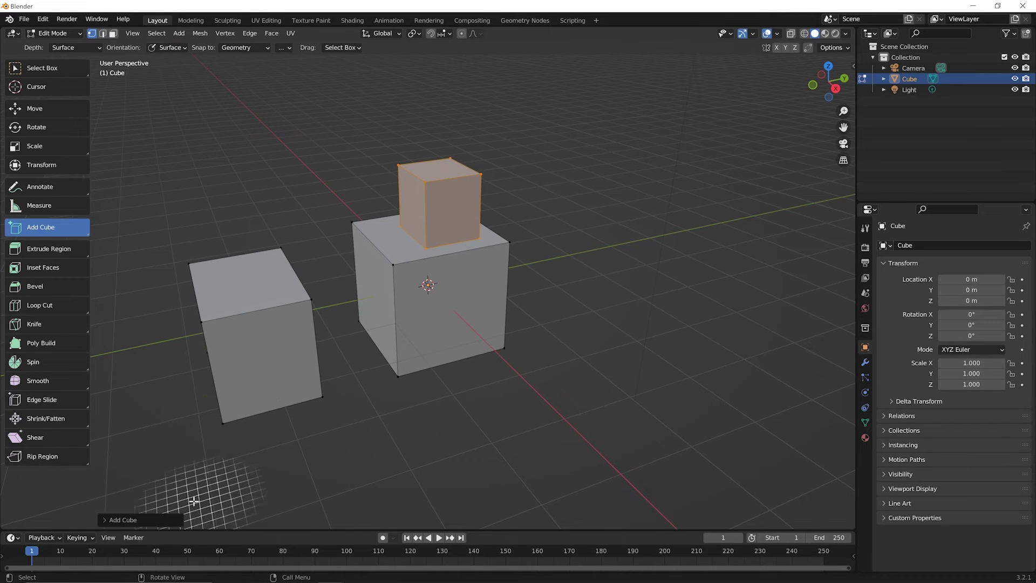
Set the size of the newly added top cube to 1.74 m in its Add Cube settings.
left_click(136, 519)
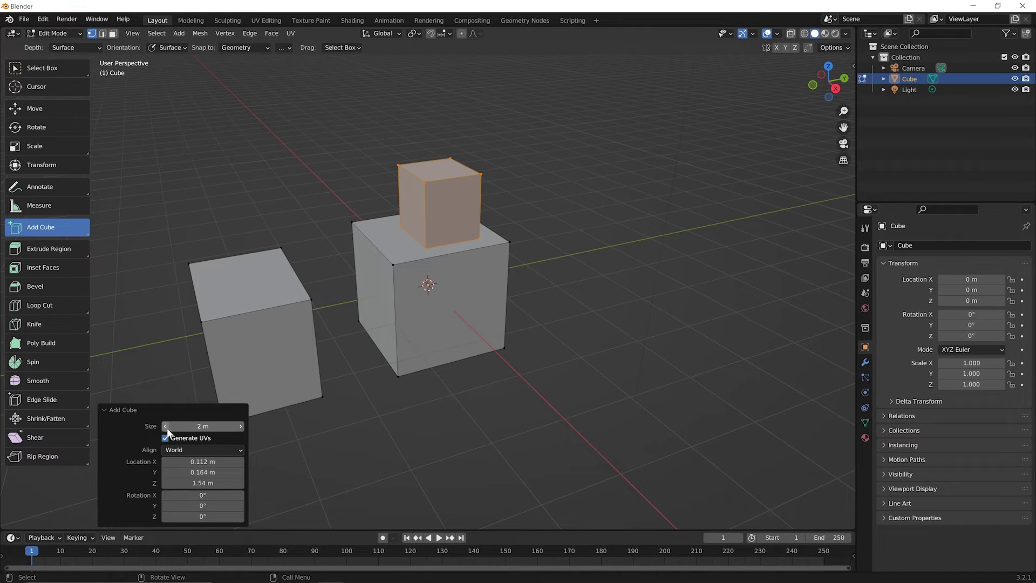
left_click_drag(204, 427, 183, 428)
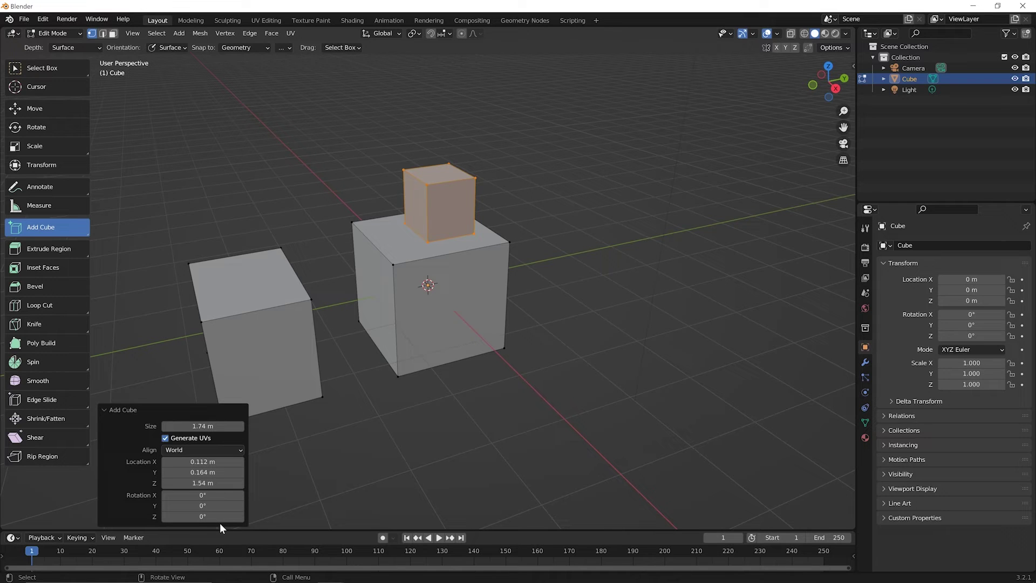
left_click(117, 408)
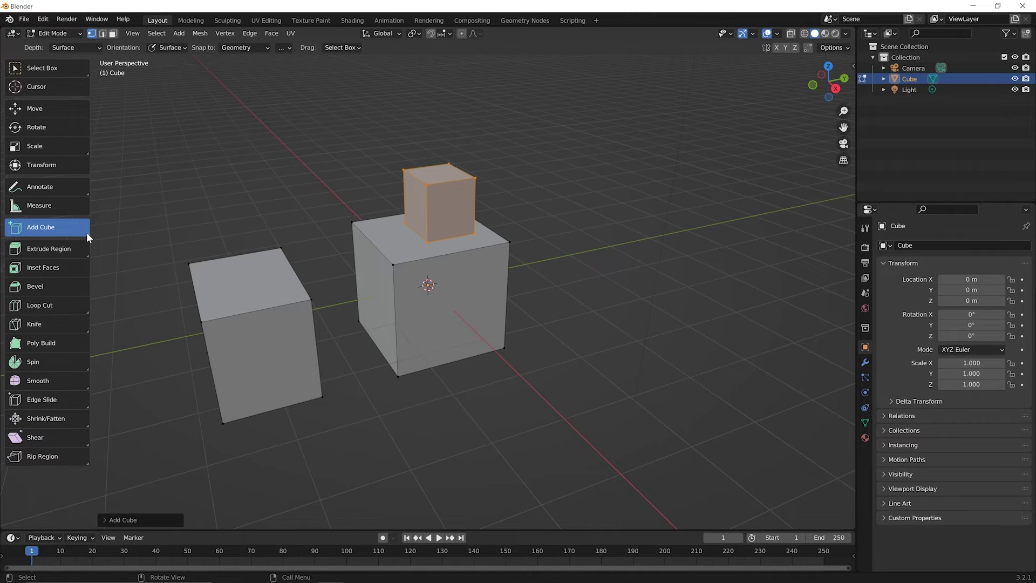
Add a cone with its base on the default cube's front side face, pointing outward along the X axis.
left_click(70, 227)
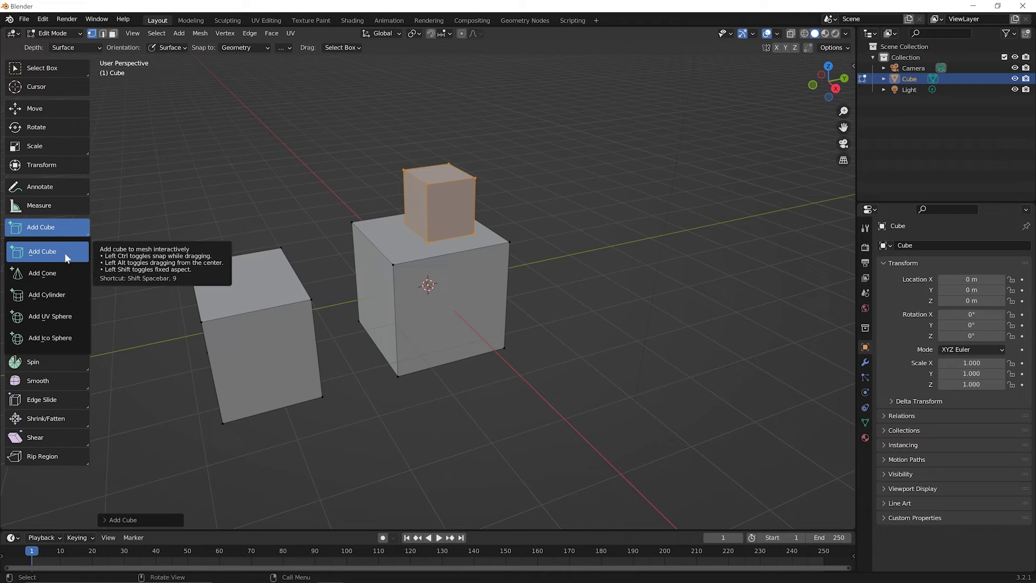
left_click(39, 276)
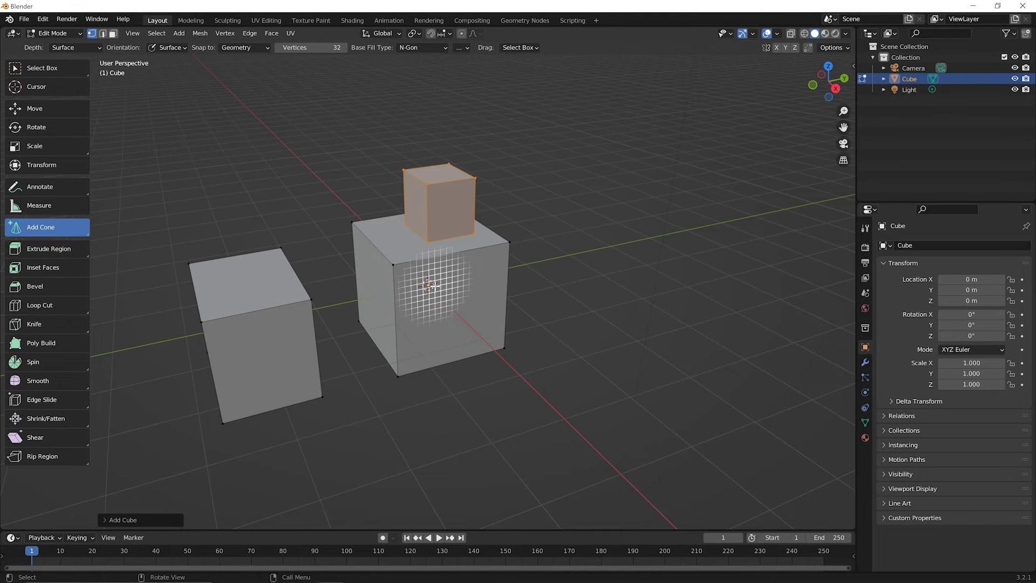
left_click_drag(430, 285, 485, 334)
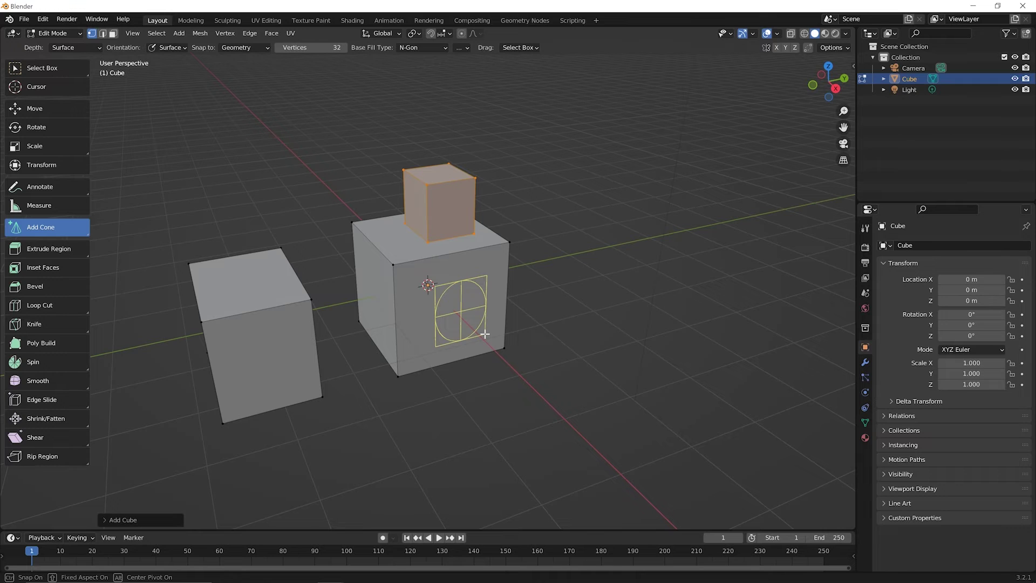
left_click_drag(485, 335, 485, 336)
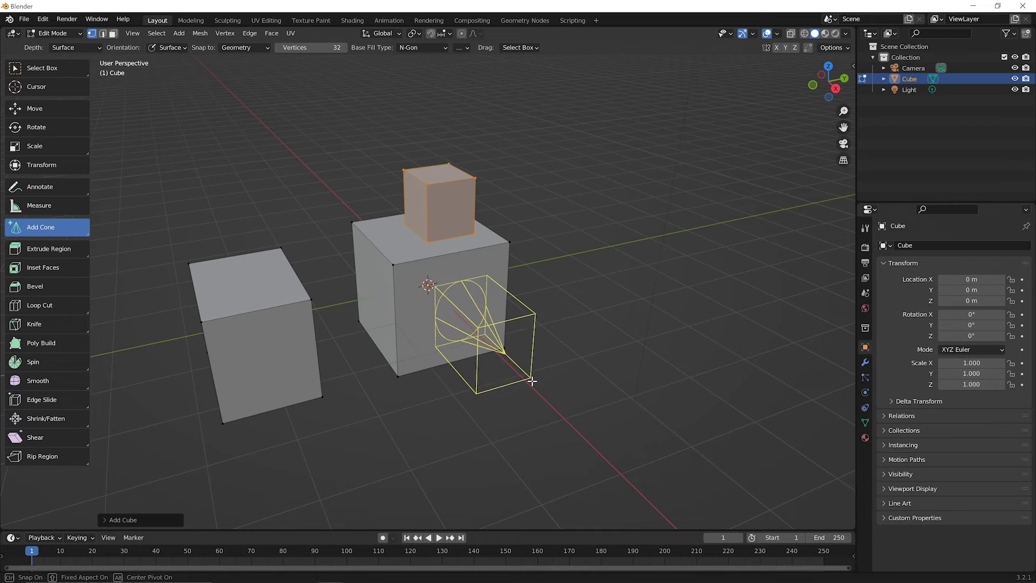
left_click(542, 391)
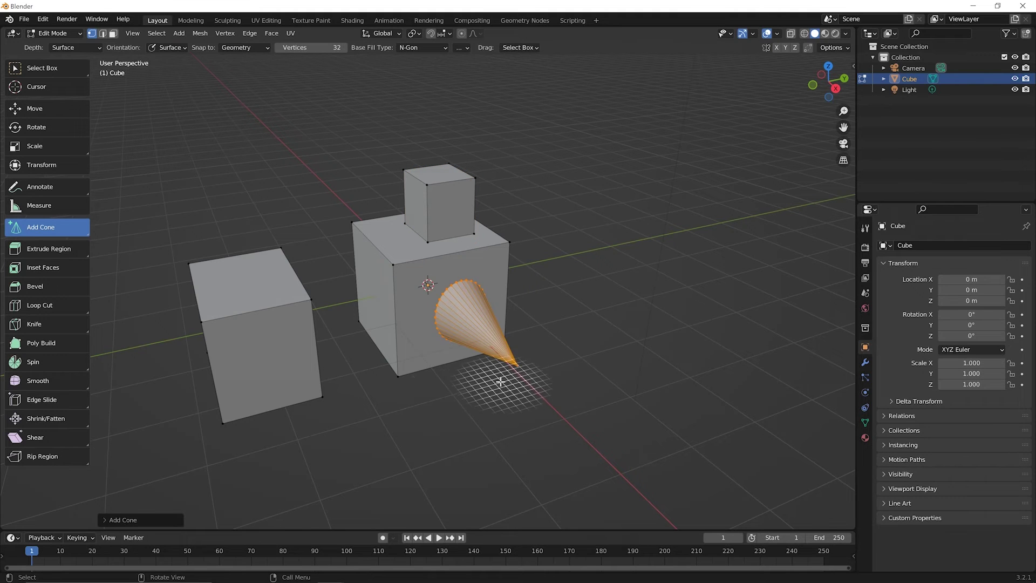
Add a cylinder projecting outward along the Y axis from the default cube's side face next to the cone.
middle_click_drag(488, 345, 513, 378)
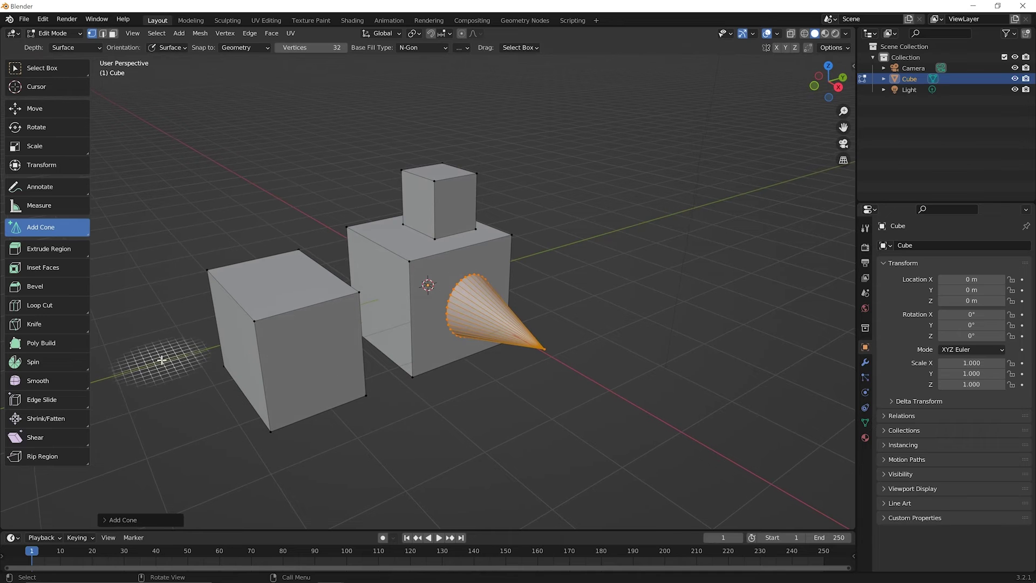
left_click(39, 227)
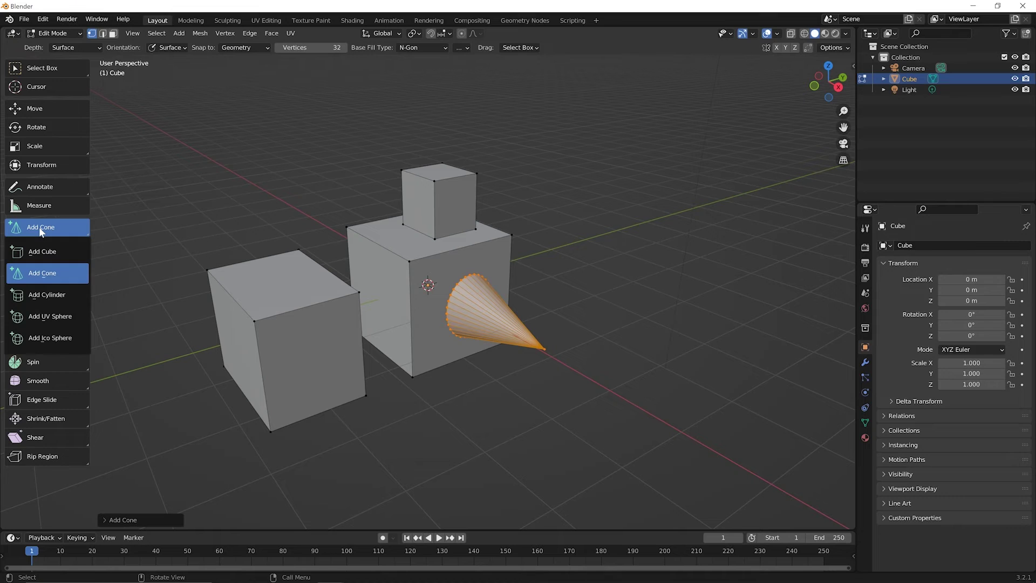
left_click(69, 293)
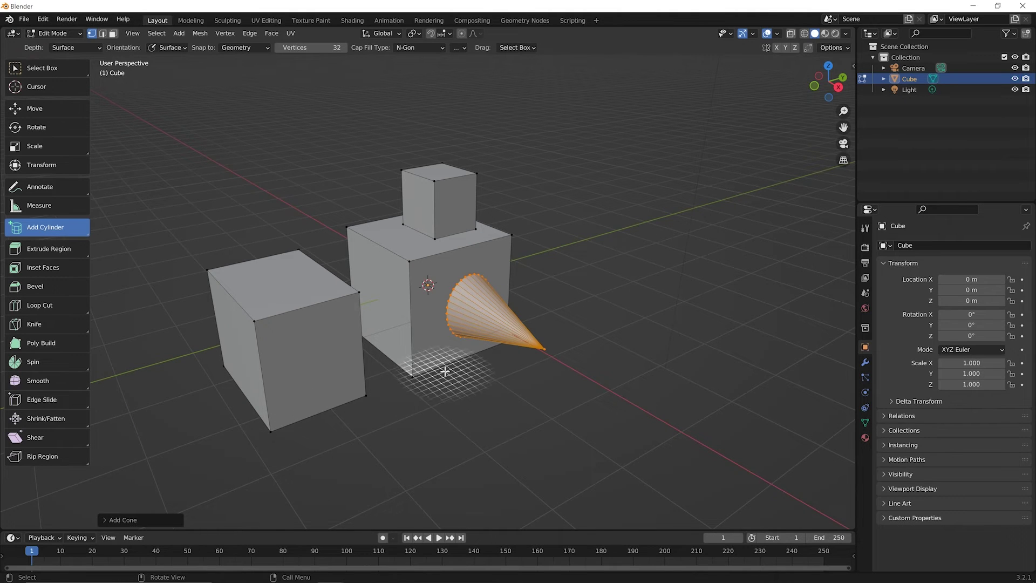
middle_click_drag(445, 372, 308, 365)
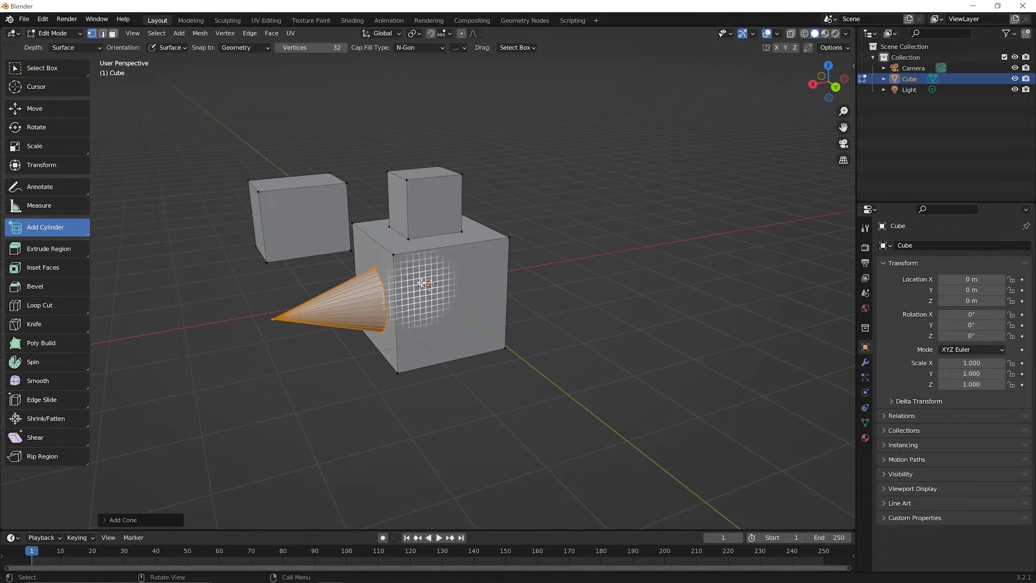
left_click_drag(426, 285, 485, 331)
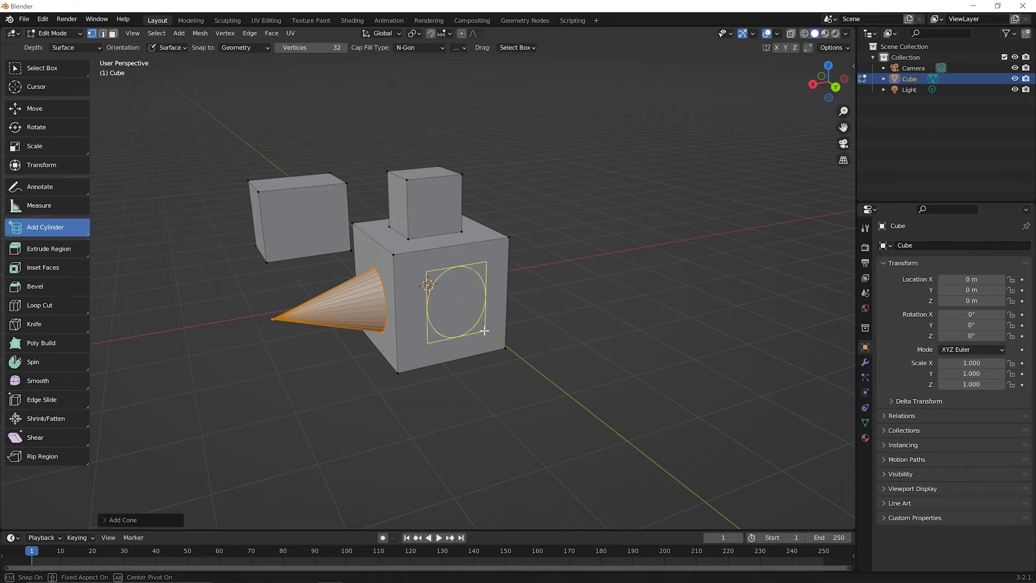
left_click_drag(483, 330, 484, 330)
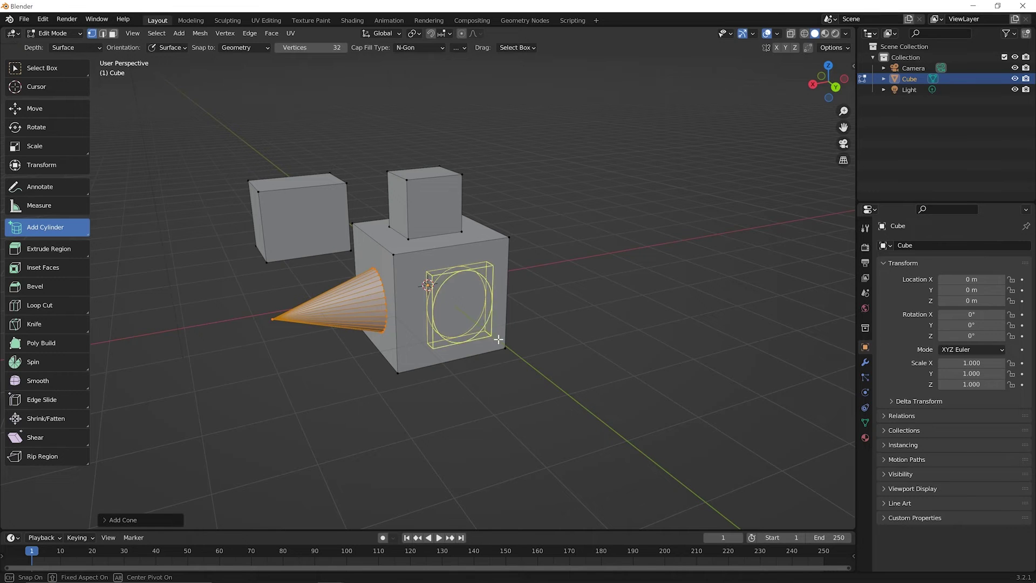
left_click(549, 370)
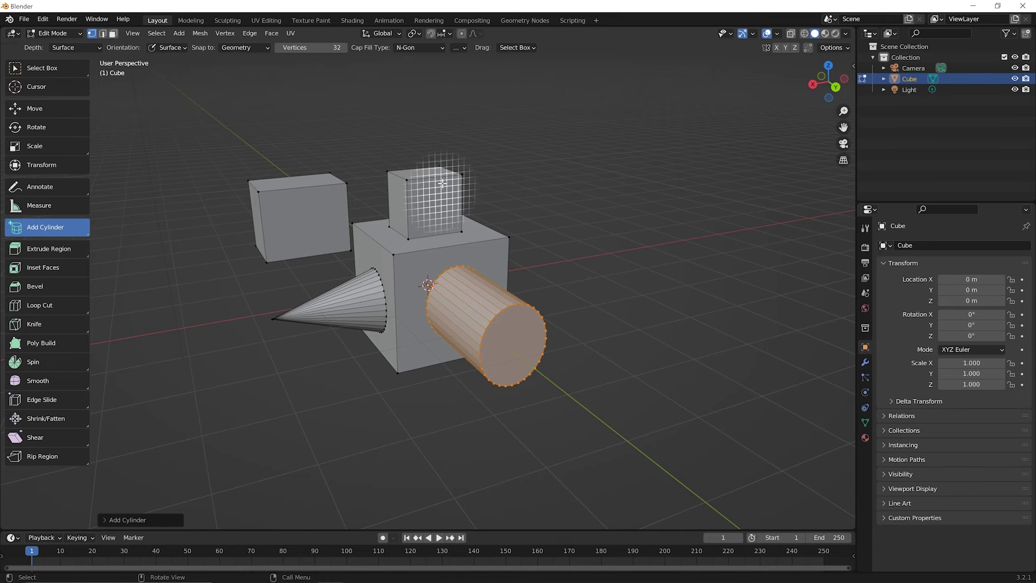
Inspect in X-ray display how the small cube, cone and cylinder meet the large cube, and return to the opaque display.
scroll(442, 180, "up", 2)
middle_click_drag(442, 179, 449, 233)
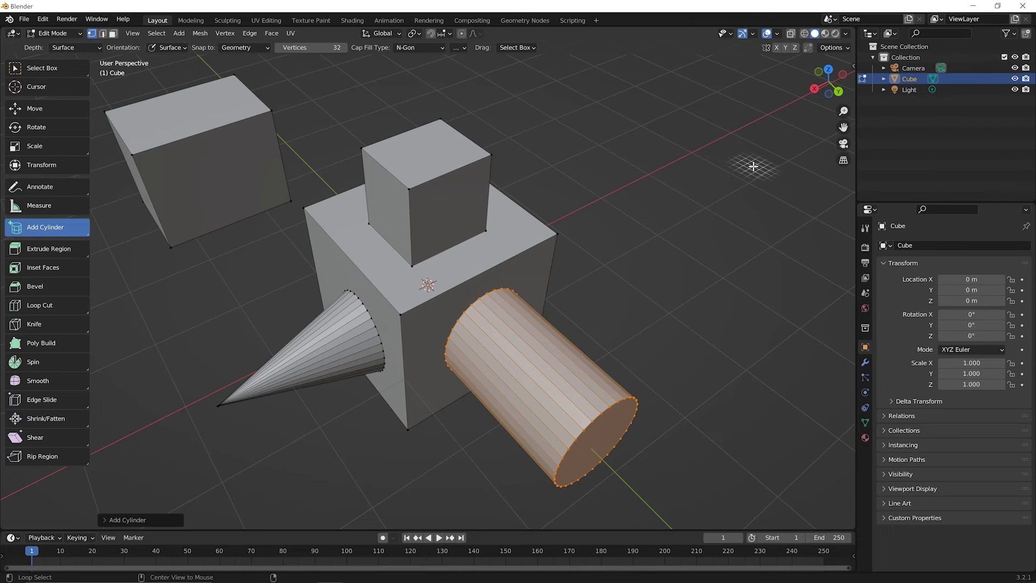
key("alt+z")
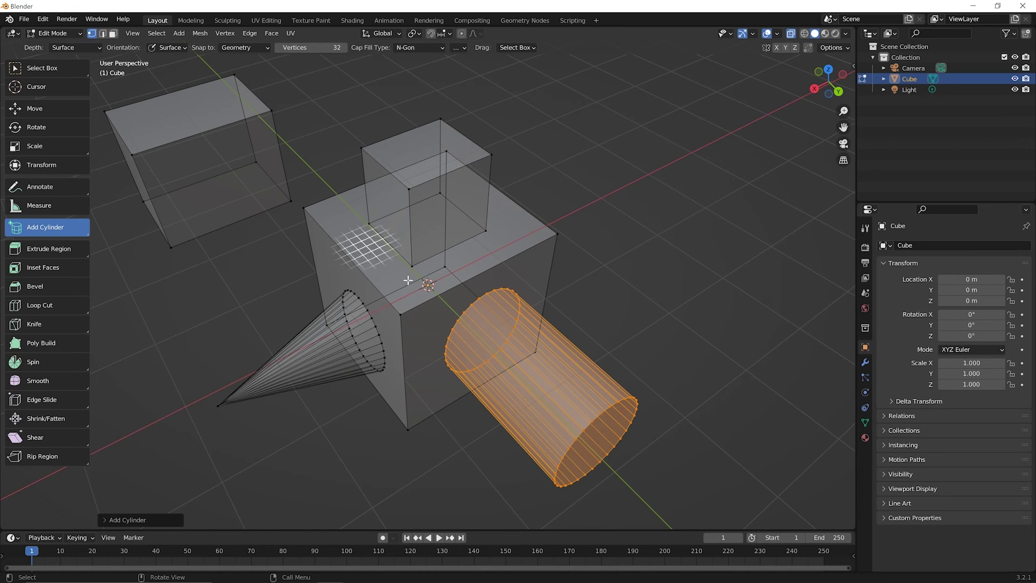
scroll(427, 254, "up", 4)
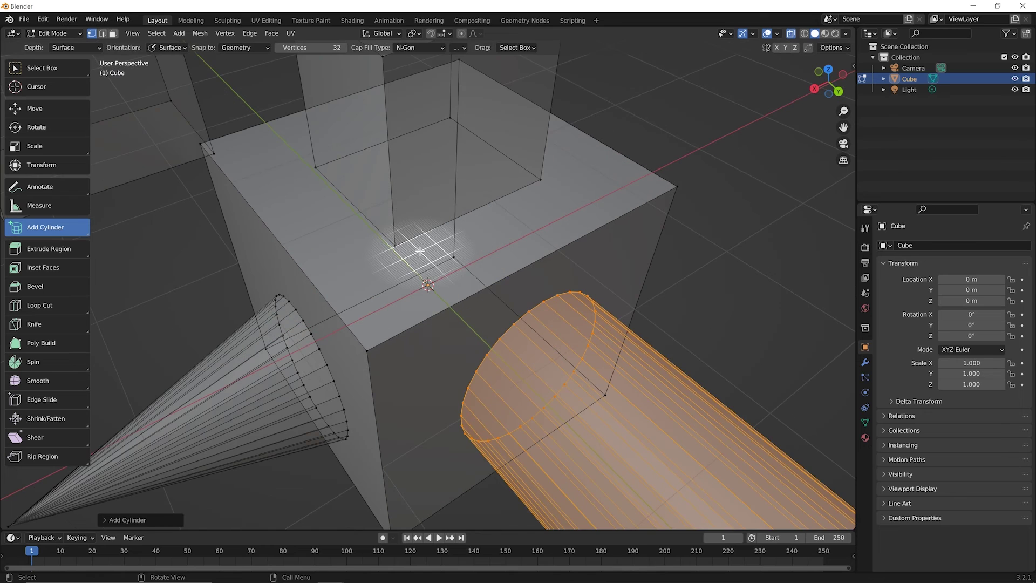
scroll(420, 251, "down", 5)
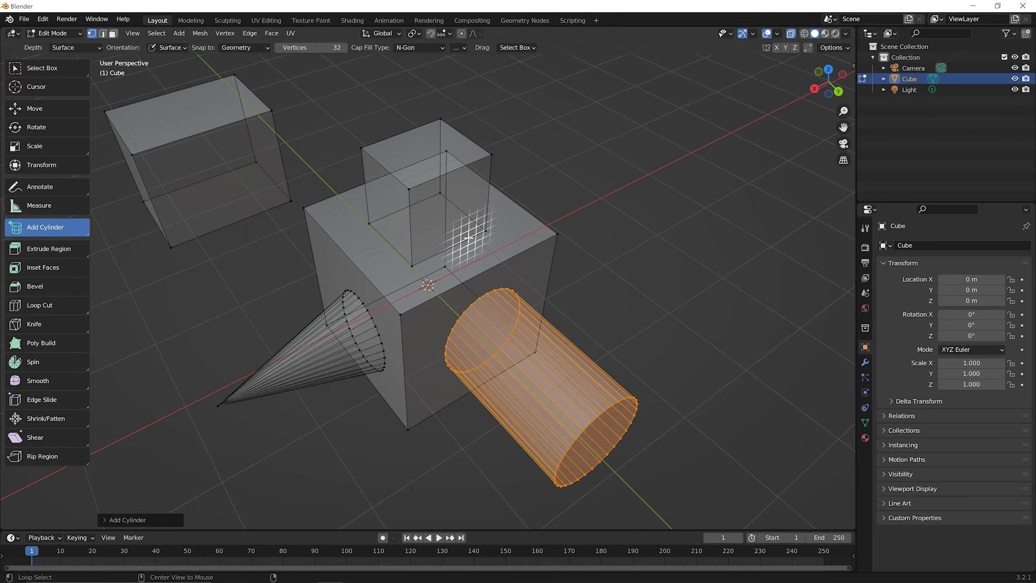
key("alt+z")
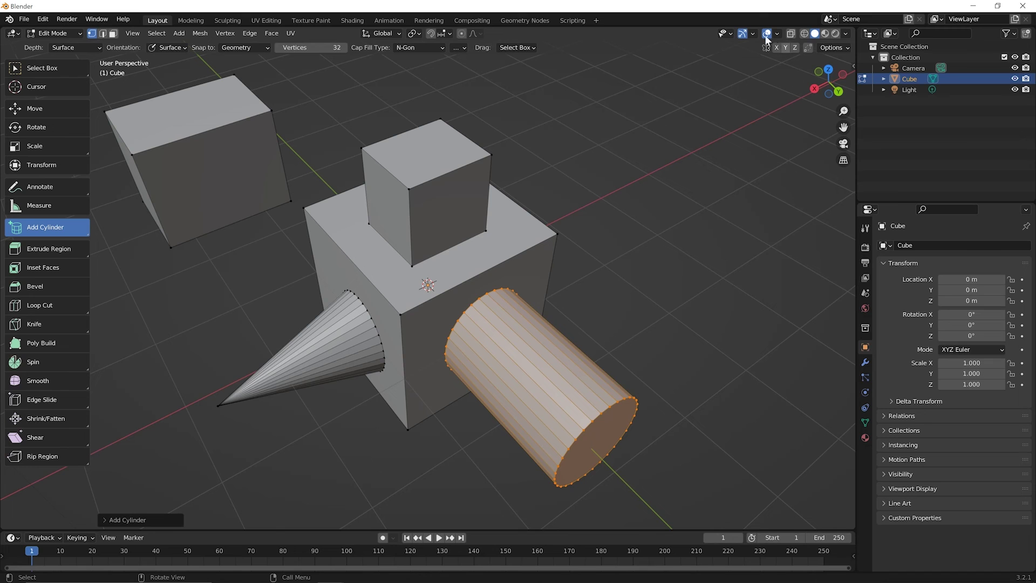
left_click(792, 34)
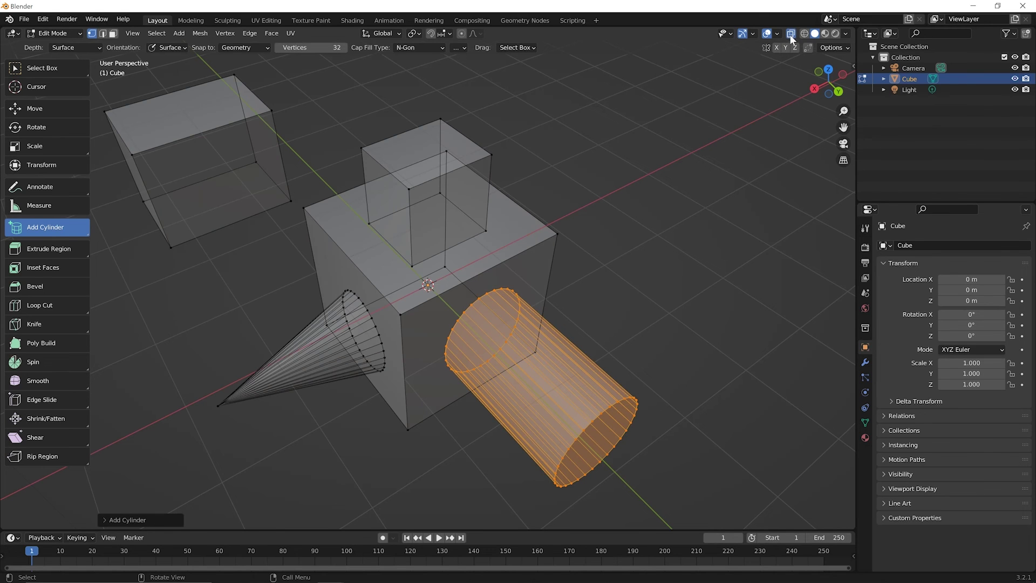
key("alt+z")
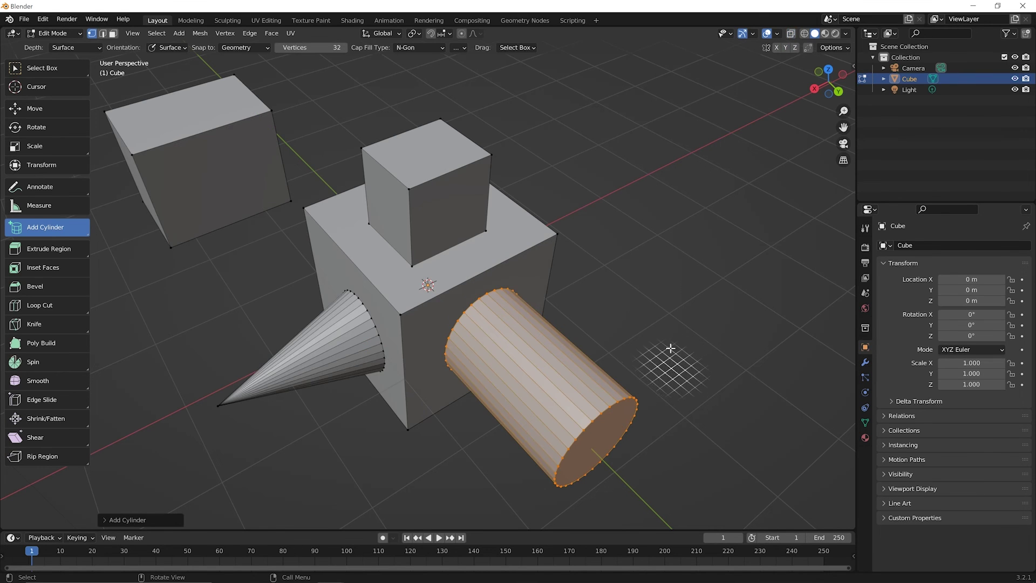
Switch the active primitive tool from Add Cylinder back to Add Cube.
scroll(653, 315, "down", 2)
middle_click_drag(602, 359, 605, 335)
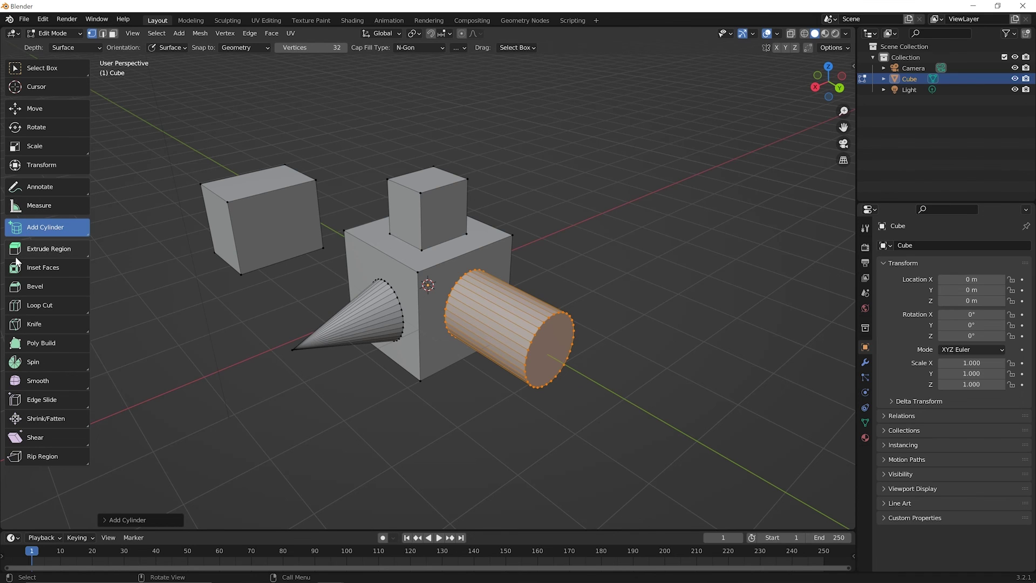
left_click(37, 228)
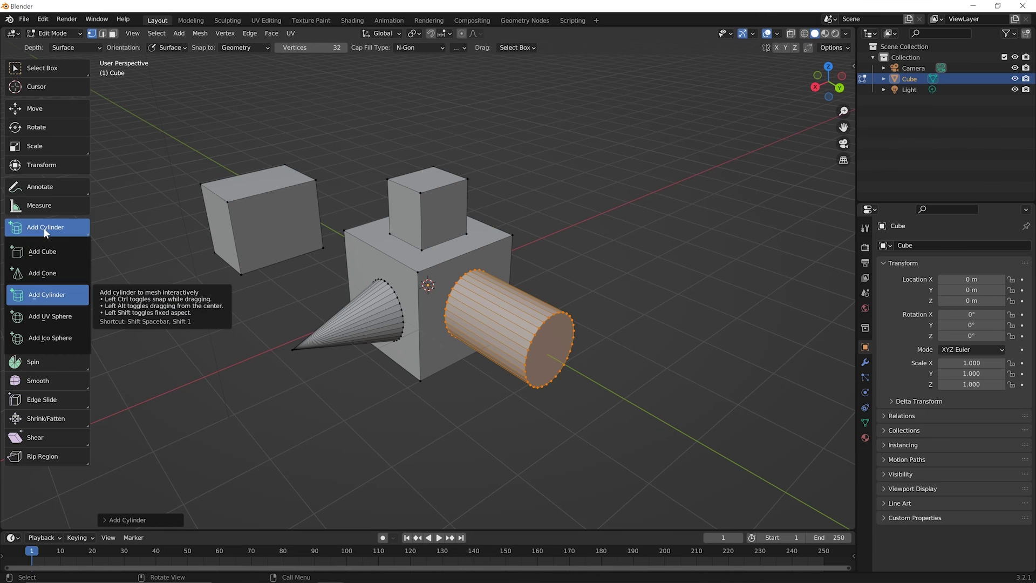
left_click(53, 255)
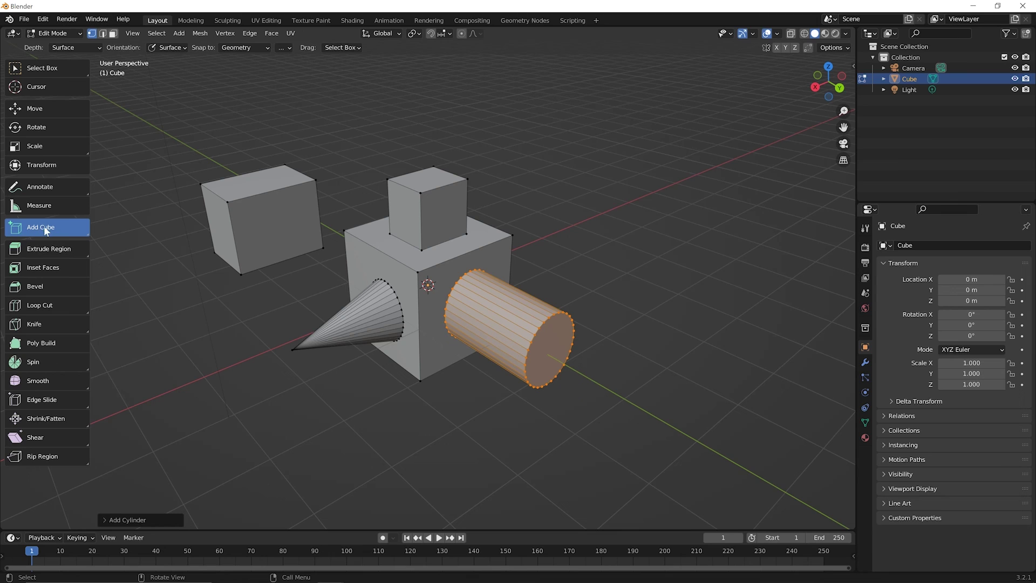